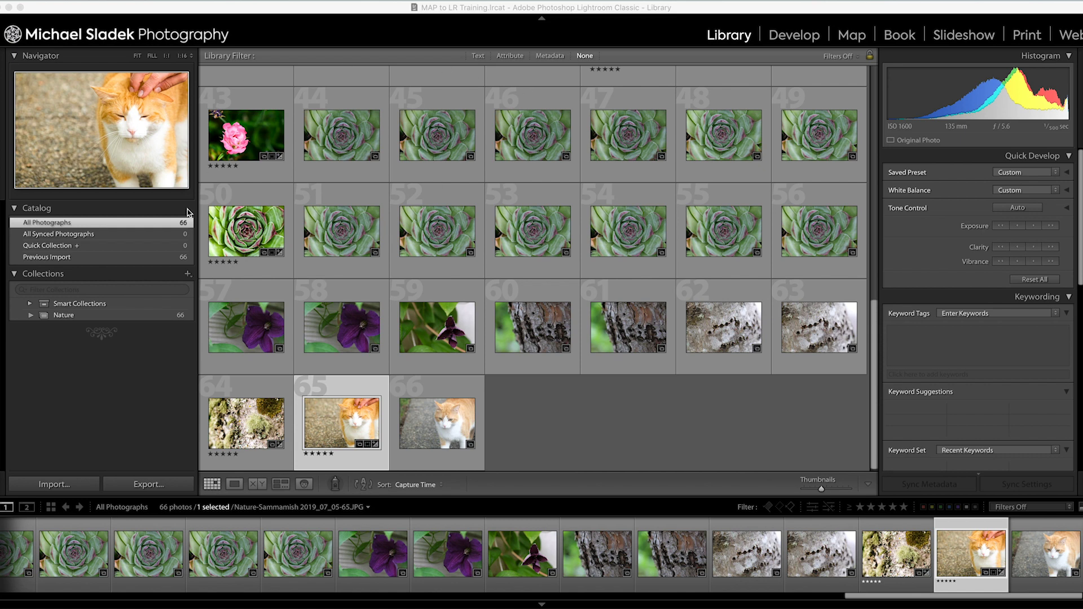
Step: Open the Nature collection and apply the Rated filter preset to show 10 of 66 photos
{"action": "left_click", "coordinate": [79, 318]}
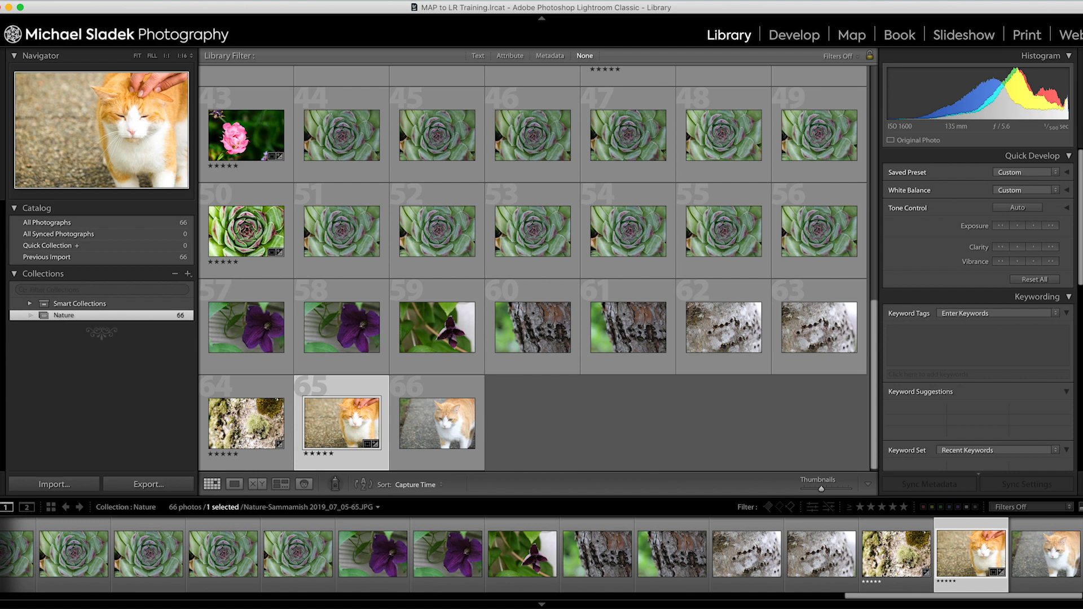
{"action": "left_click", "coordinate": [1047, 507]}
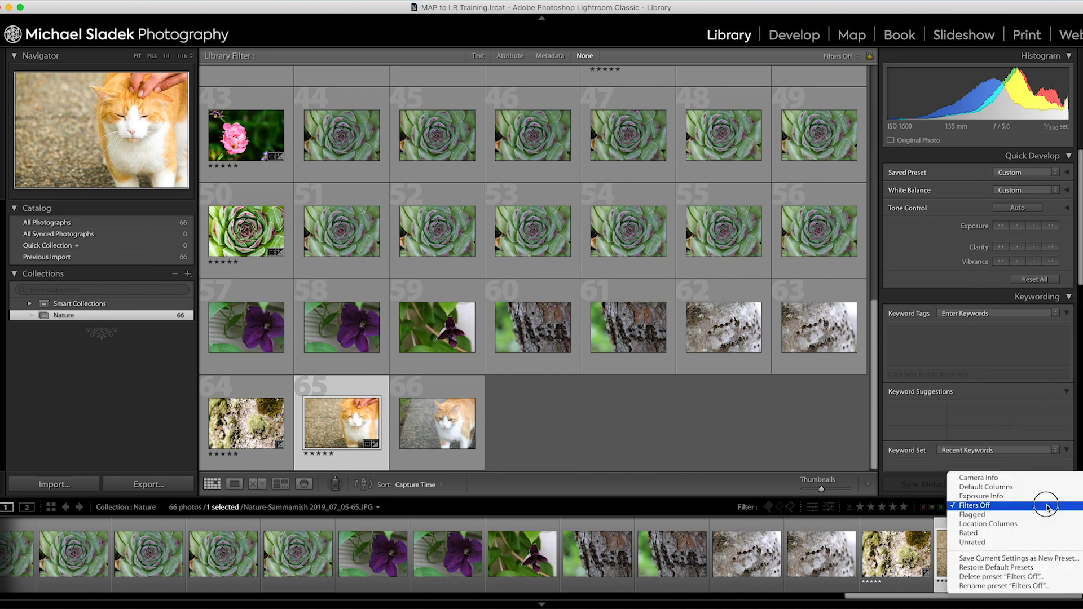
{"action": "left_click", "coordinate": [1028, 537]}
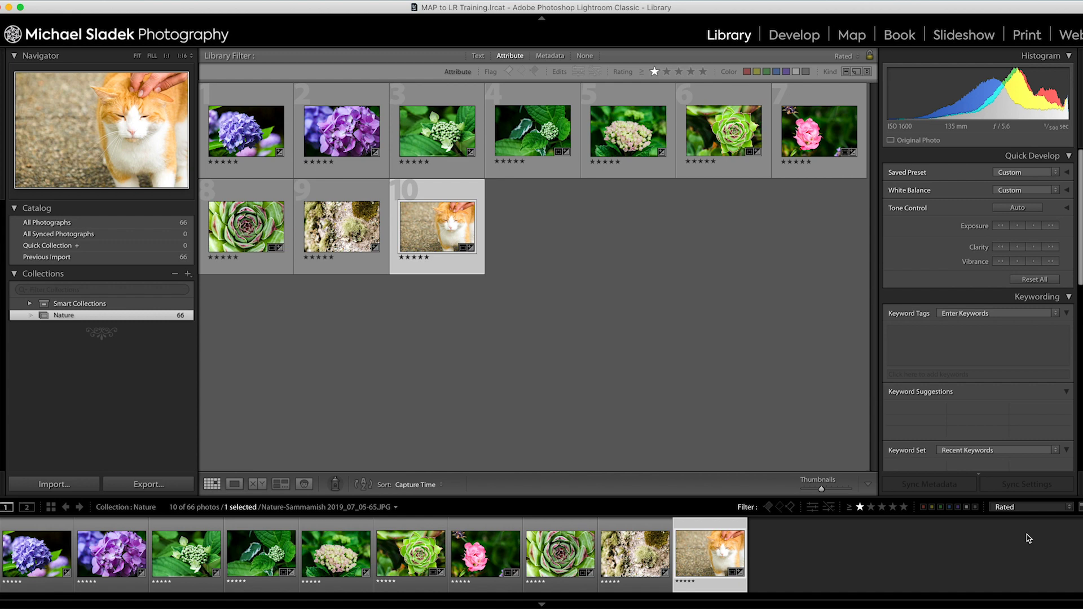
Step: Enlarge the grid thumbnails, clear the selection, then select all ten rated photos for export
{"action": "left_click_drag", "start_coordinate": [821, 489], "coordinate": [827, 489]}
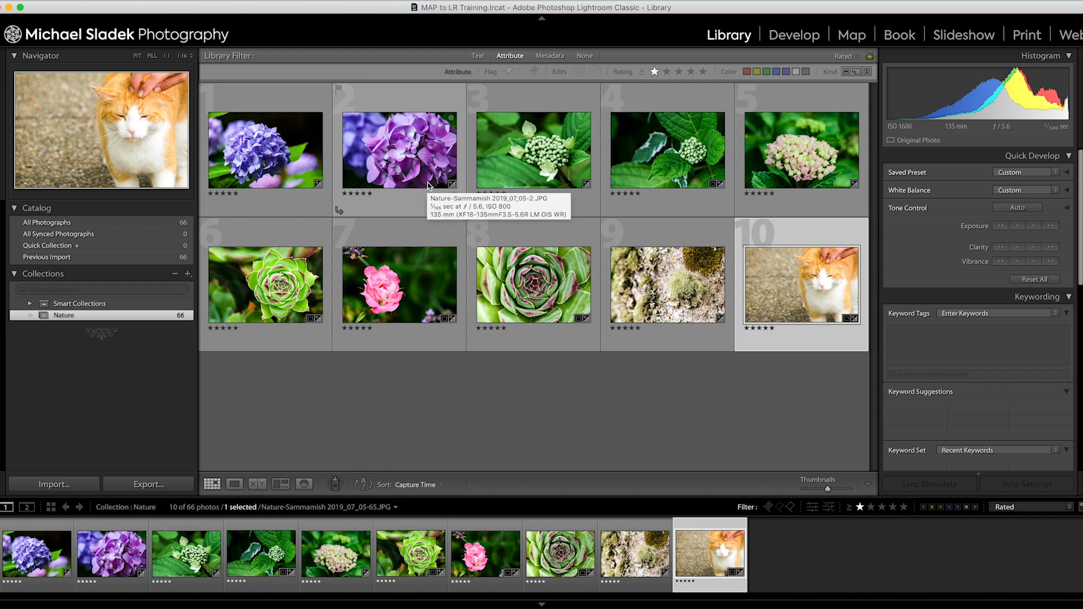
{"action": "left_click", "coordinate": [719, 441]}
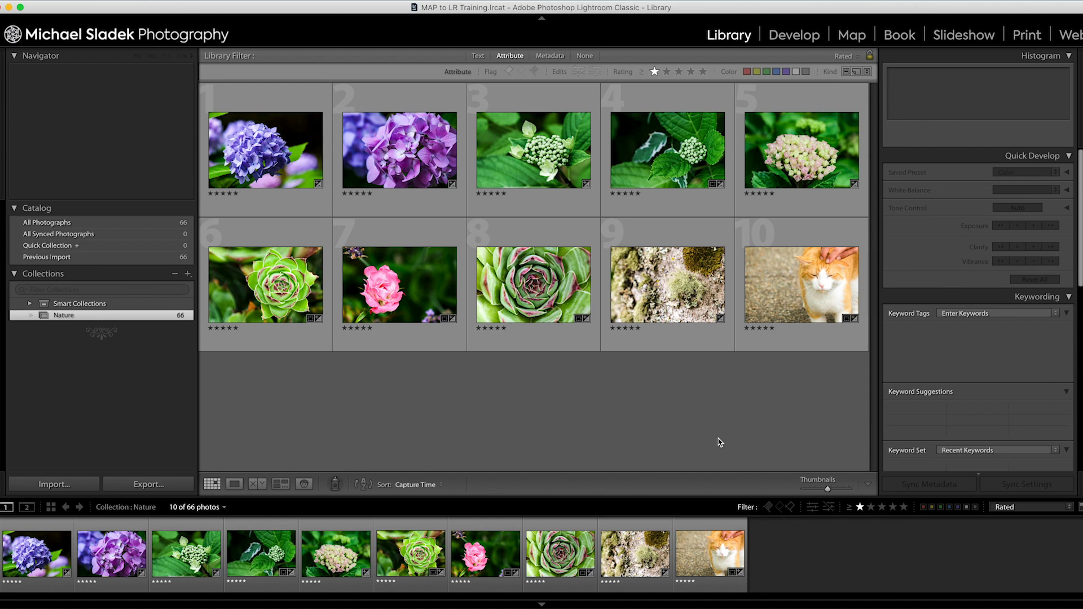
{"action": "key", "text": "super+a"}
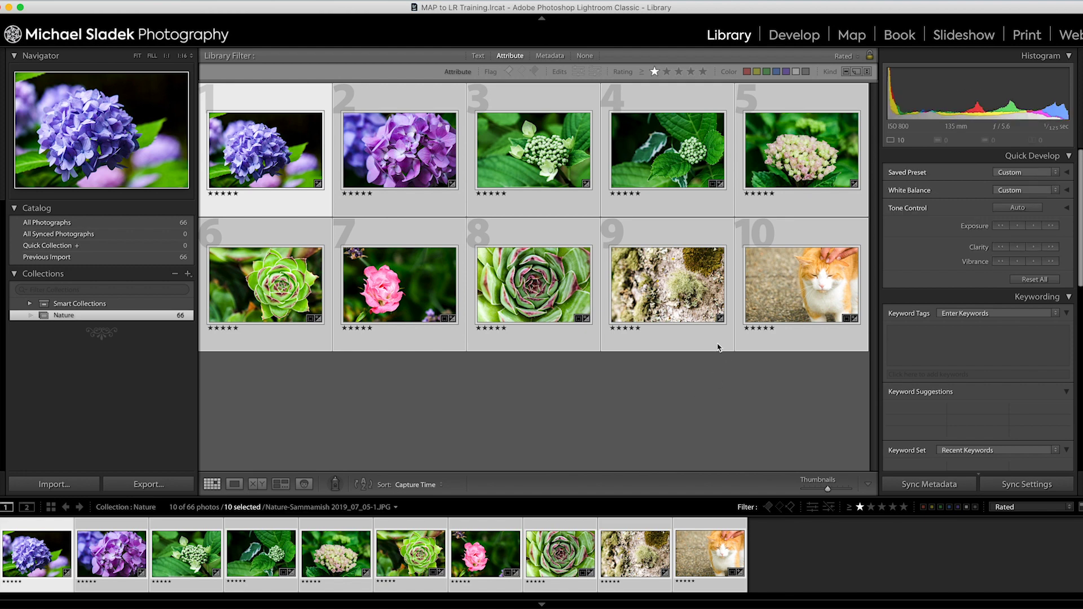
{"action": "left_click", "coordinate": [139, 486]}
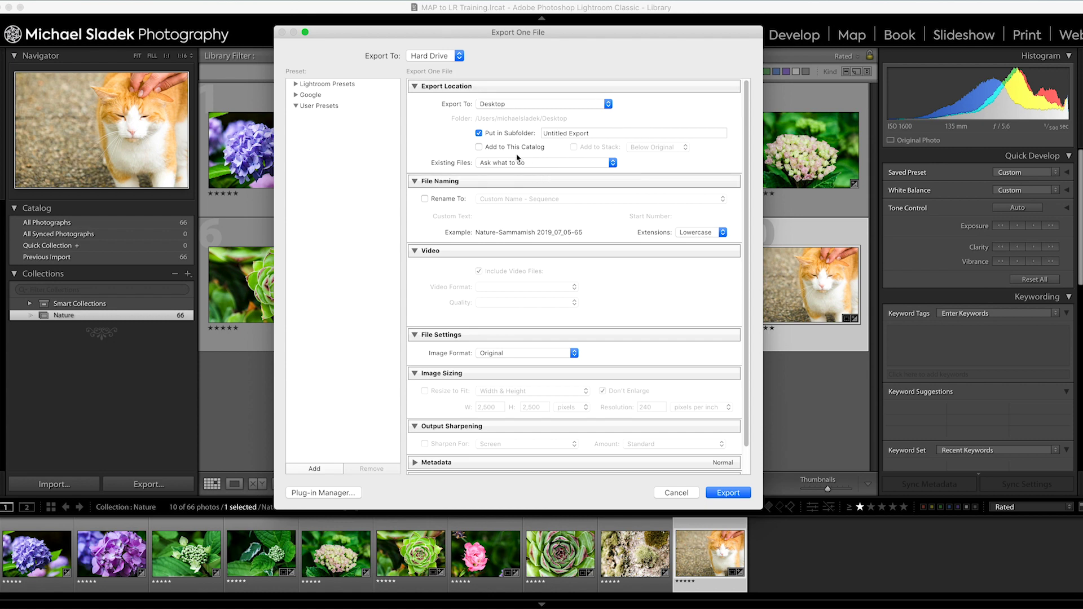
Step: Set Export To a Specific folder and turn off Put in Subfolder
{"action": "left_click", "coordinate": [576, 106]}
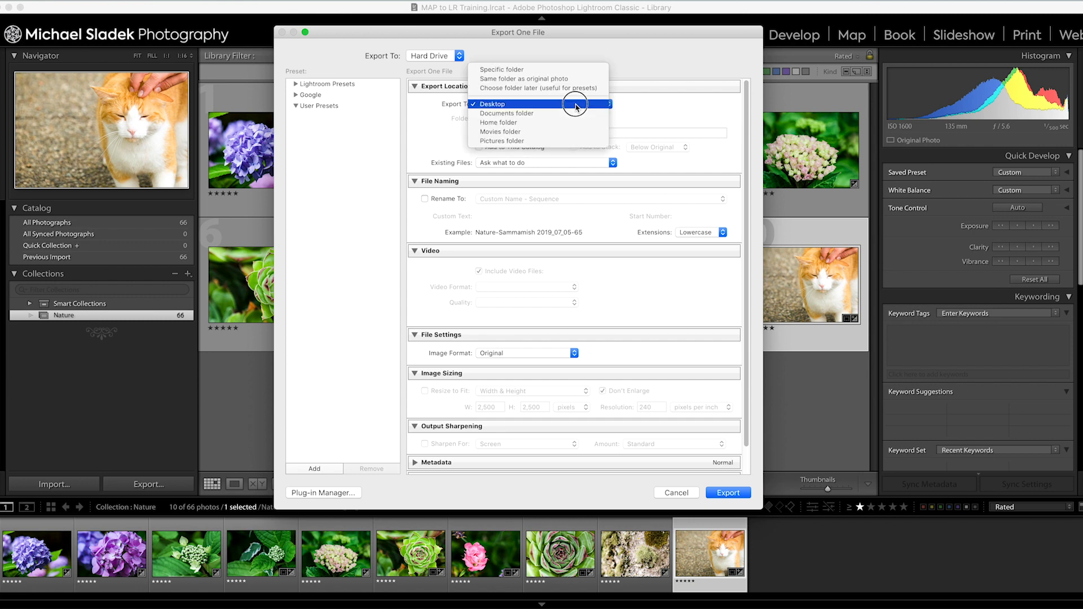
{"action": "left_click", "coordinate": [565, 71]}
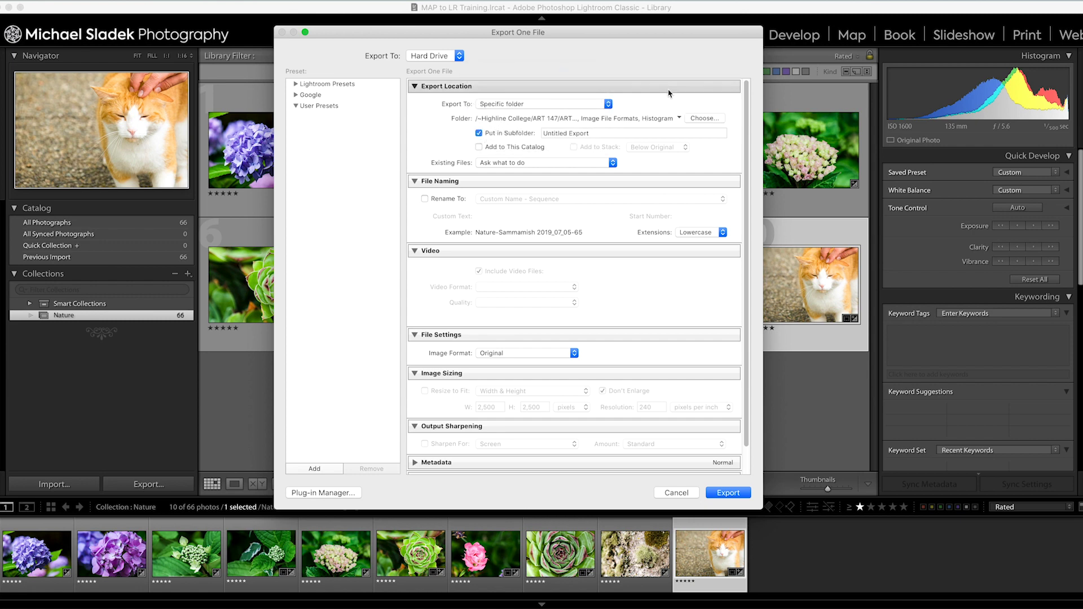
{"action": "left_click", "coordinate": [478, 135]}
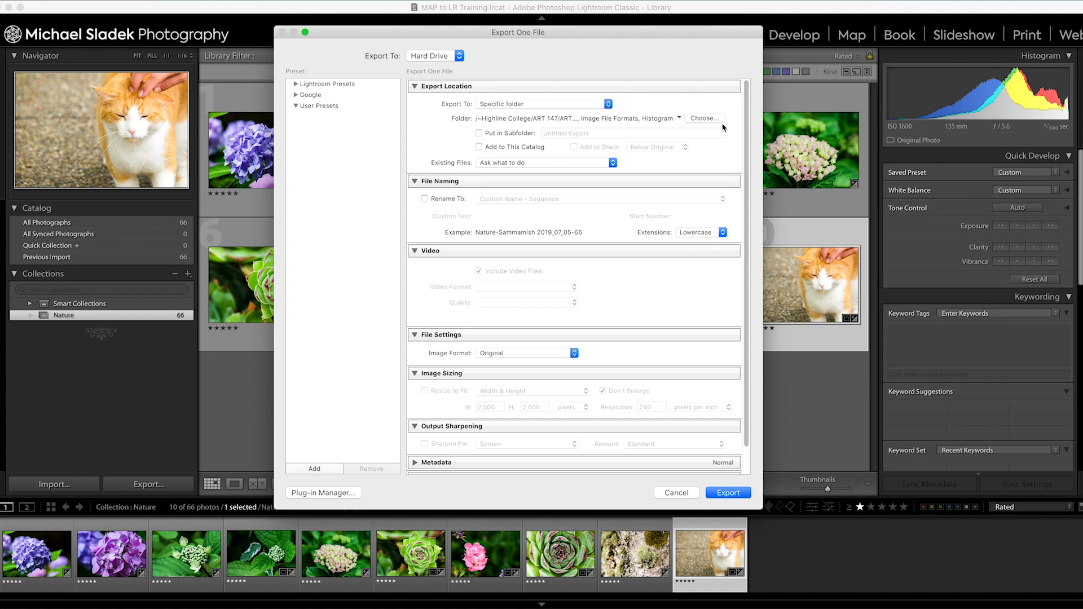
{"action": "scroll", "coordinate": [666, 230], "scroll_direction": "down", "scroll_amount": 2}
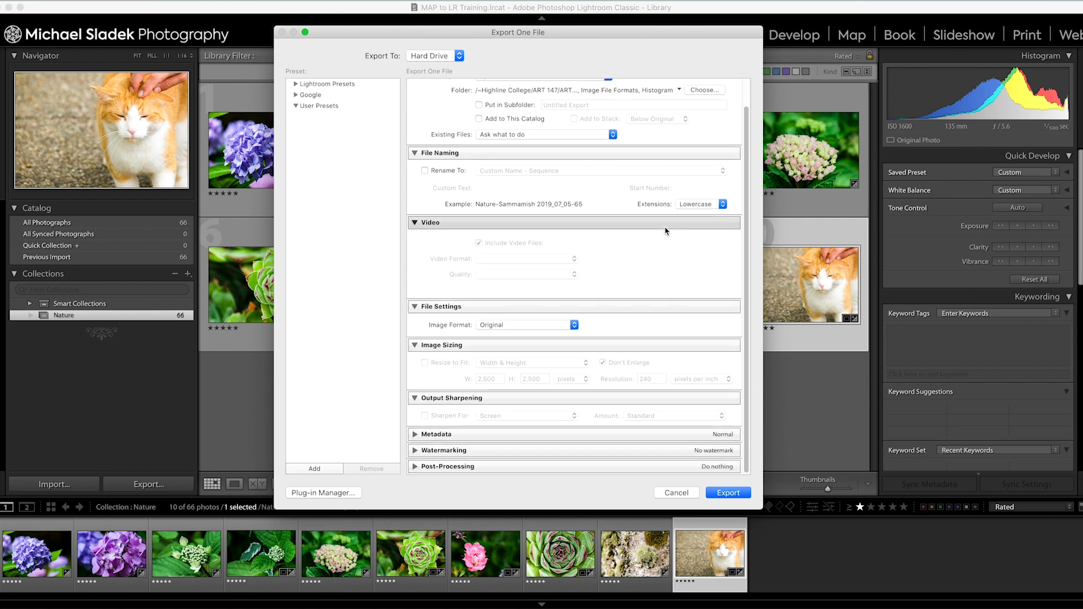
Step: Collapse File Naming and Video, then set the image format to JPEG at quality 90
{"action": "left_click", "coordinate": [415, 153]}
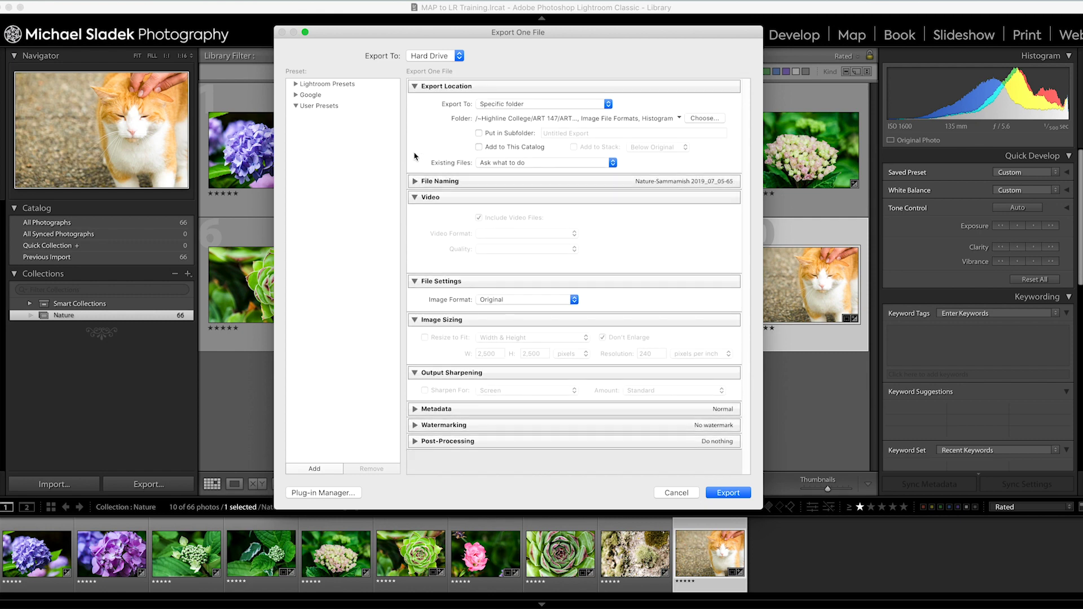
{"action": "left_click", "coordinate": [414, 199]}
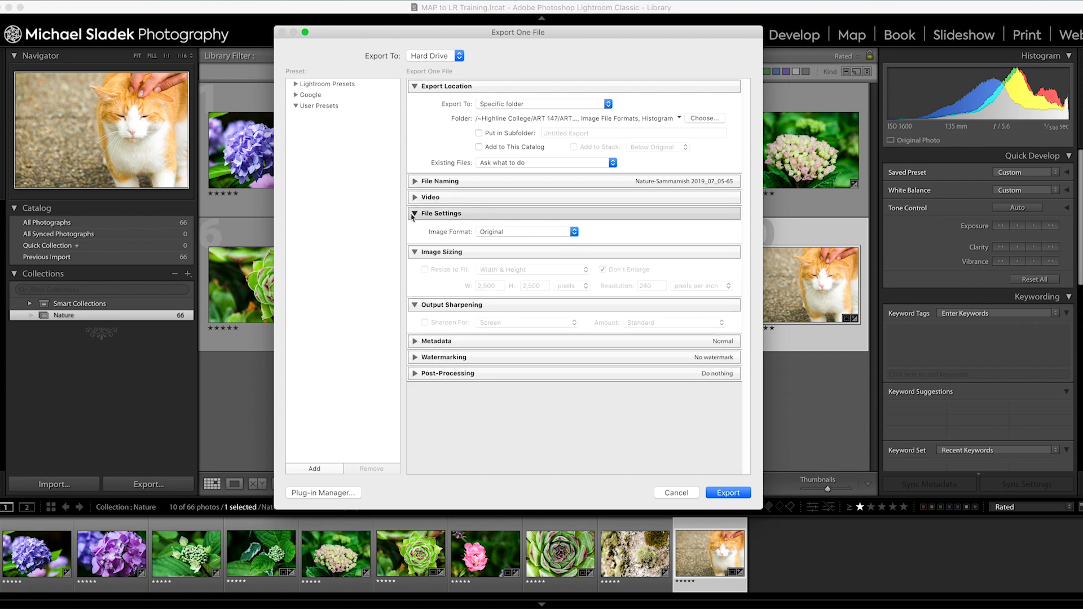
{"action": "left_click", "coordinate": [504, 232]}
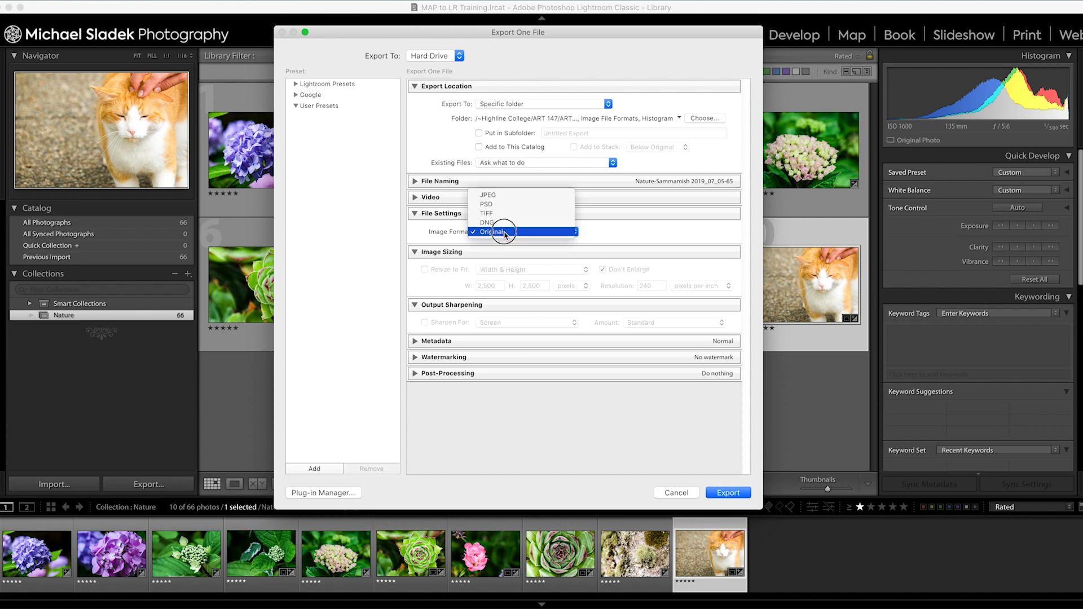
{"action": "left_click", "coordinate": [503, 194]}
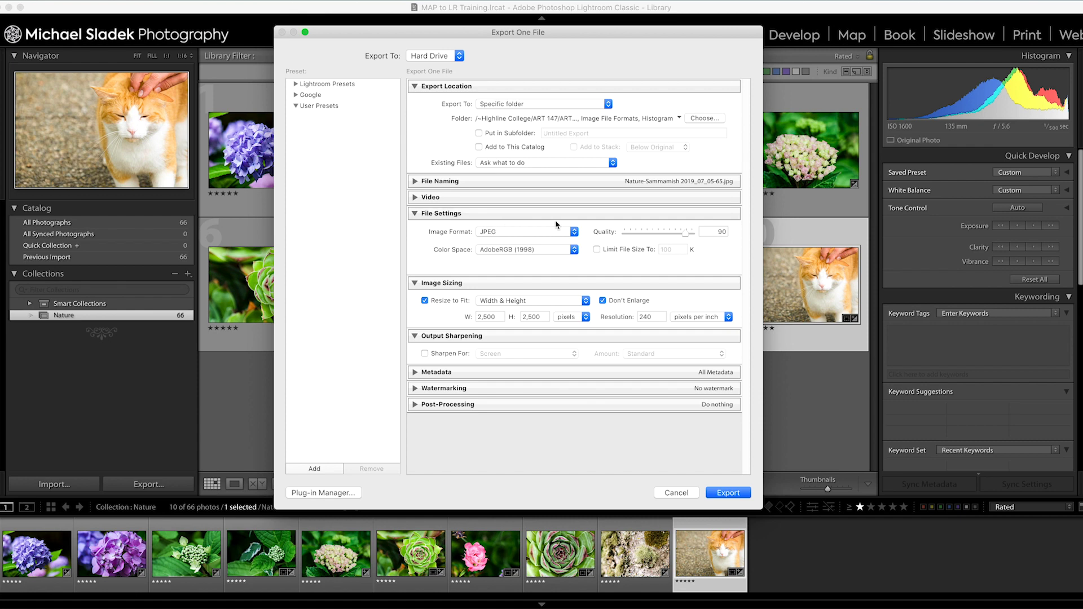
{"action": "left_click", "coordinate": [714, 231]}
{"action": "type", "text": "60"}
{"action": "left_click_drag", "start_coordinate": [721, 232], "coordinate": [741, 236]}
{"action": "type", "text": "90"}
Step: Resize exports to fit Width & Height 2000 × 2000 pixels and sharpen for Screen
{"action": "left_click", "coordinate": [425, 301]}
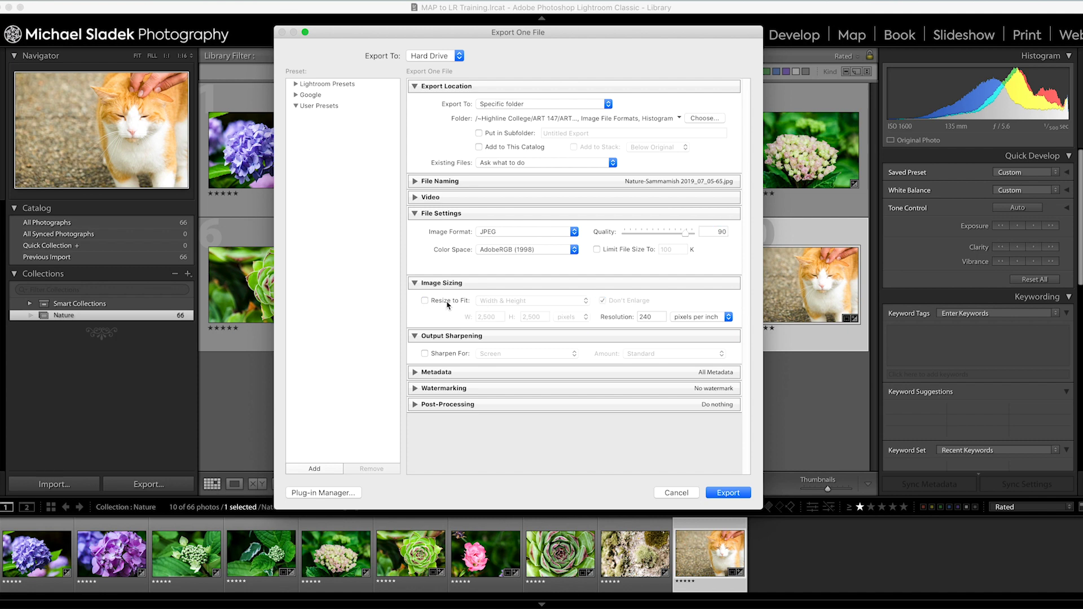
{"action": "left_click", "coordinate": [447, 304]}
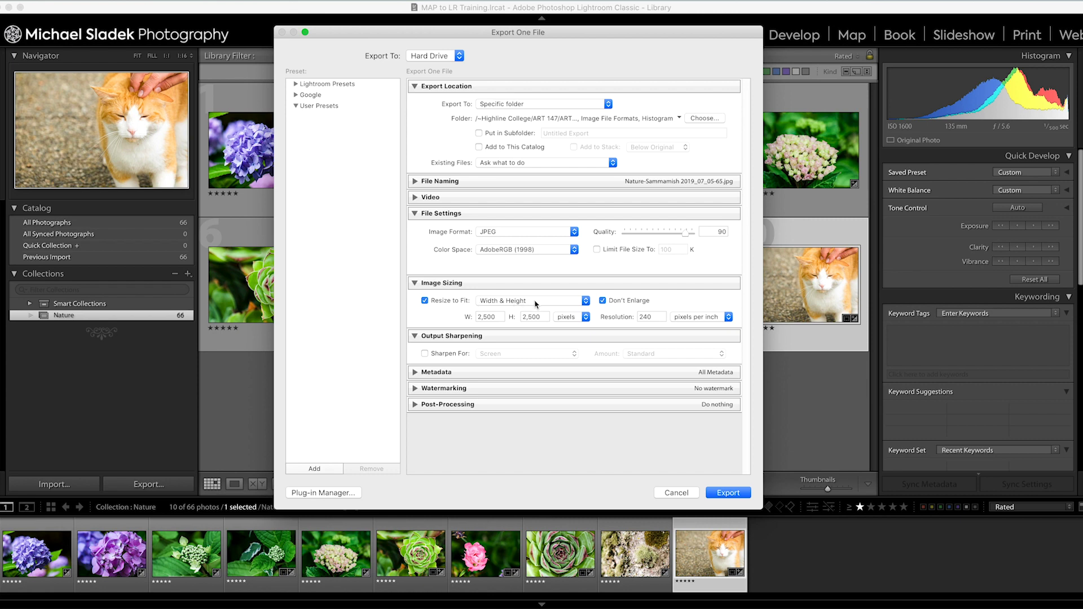
{"action": "left_click", "coordinate": [515, 302]}
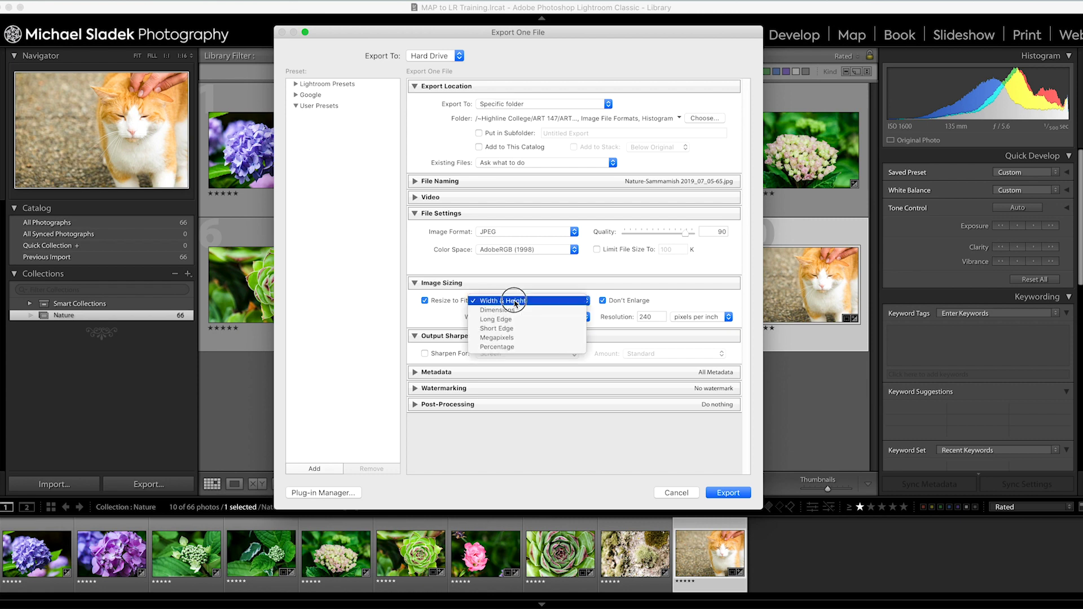
{"action": "left_click", "coordinate": [515, 301]}
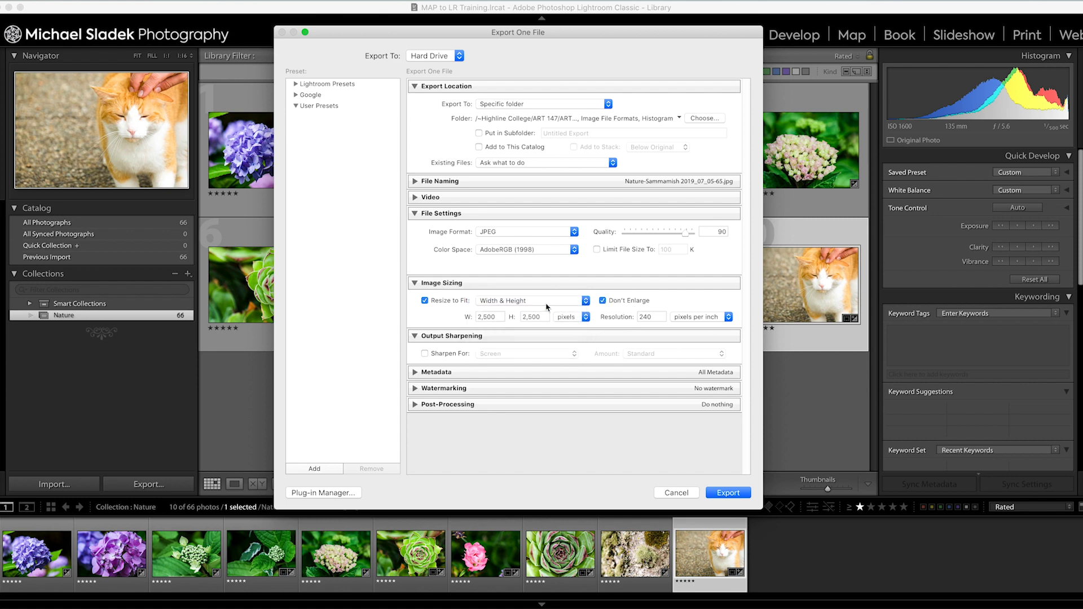
{"action": "left_click", "coordinate": [485, 316]}
{"action": "type", "text": "2000"}
{"action": "key", "text": "Tab"}
{"action": "type", "text": "2000"}
{"action": "left_click", "coordinate": [425, 354]}
{"action": "left_click", "coordinate": [410, 377]}
Step: Create a Desktop/Exports/Nature folder and choose it as the export destination
{"action": "left_click", "coordinate": [710, 120]}
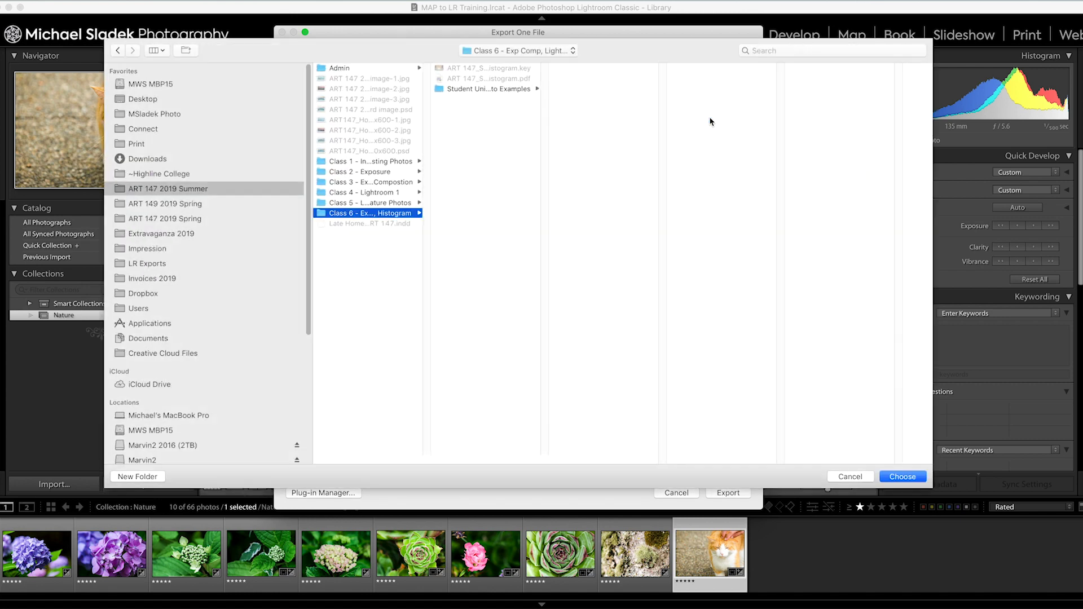
{"action": "left_click", "coordinate": [151, 101]}
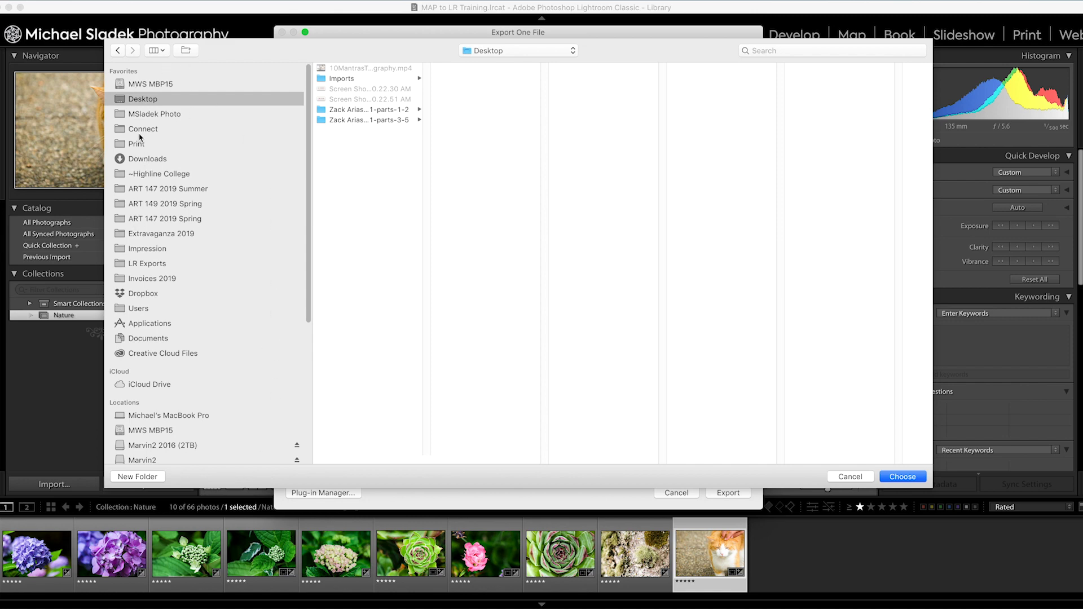
{"action": "left_click", "coordinate": [123, 477]}
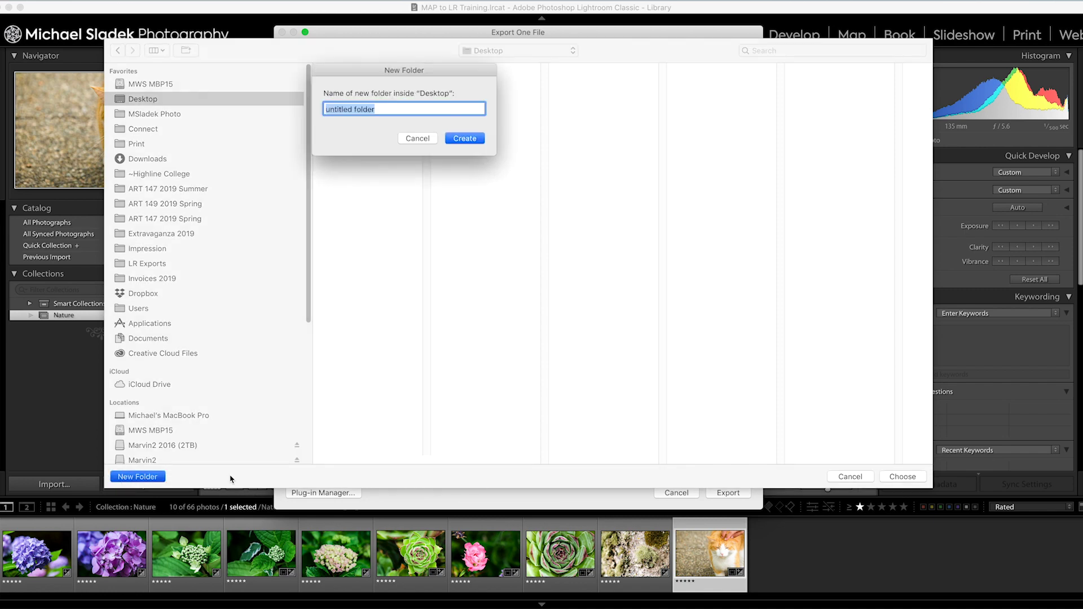
{"action": "type", "text": "Exports"}
{"action": "left_click", "coordinate": [466, 140]}
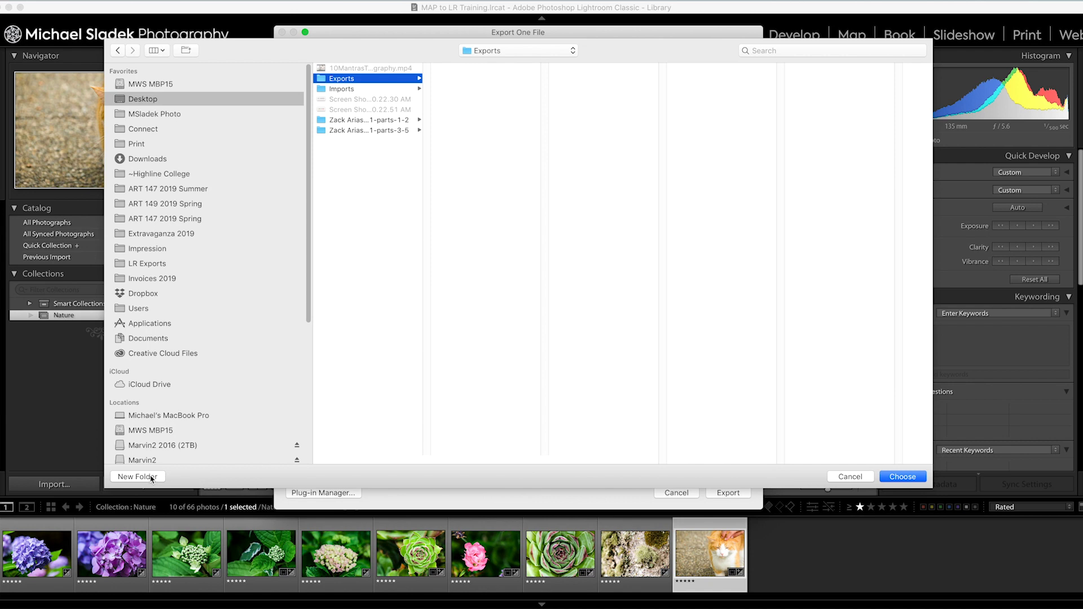
{"action": "left_click", "coordinate": [151, 478]}
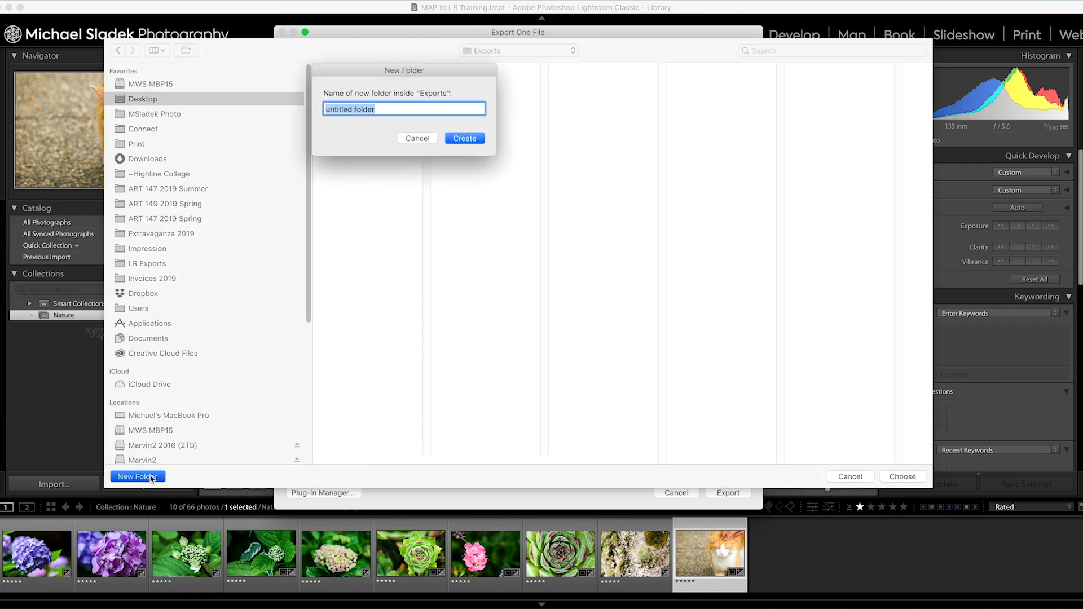
{"action": "type", "text": "Nature"}
{"action": "left_click", "coordinate": [461, 142]}
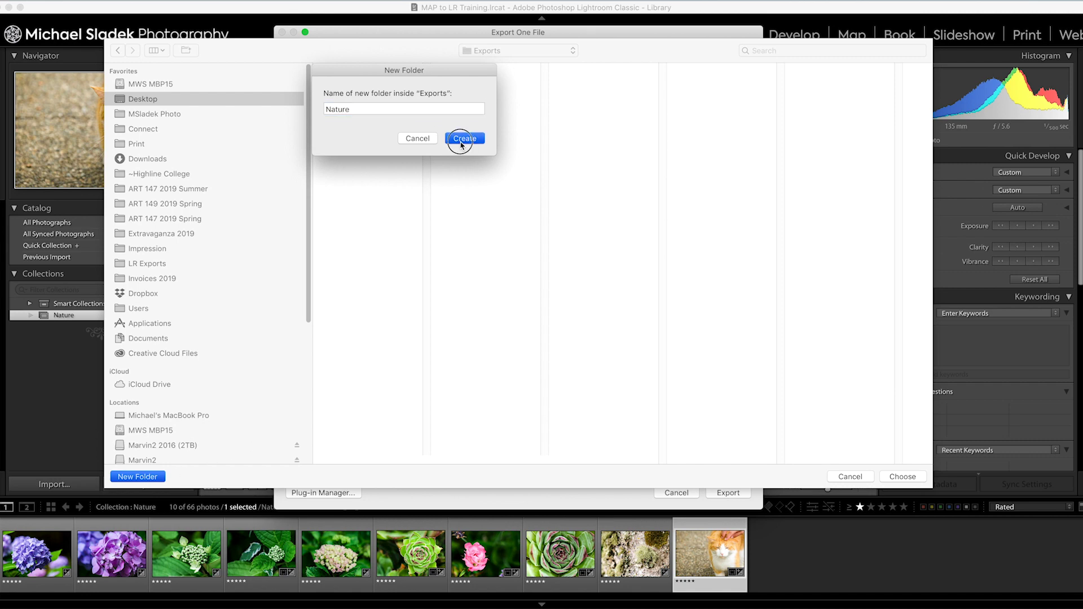
{"action": "left_click", "coordinate": [901, 477]}
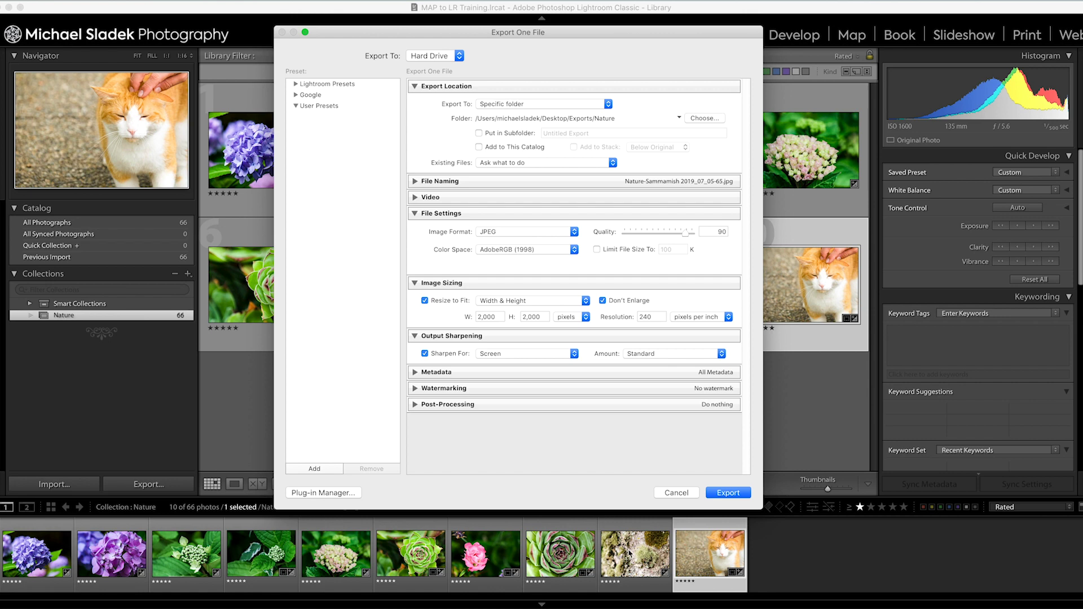
Step: Select all 10 photos and run the export
{"action": "key", "text": "super+a"}
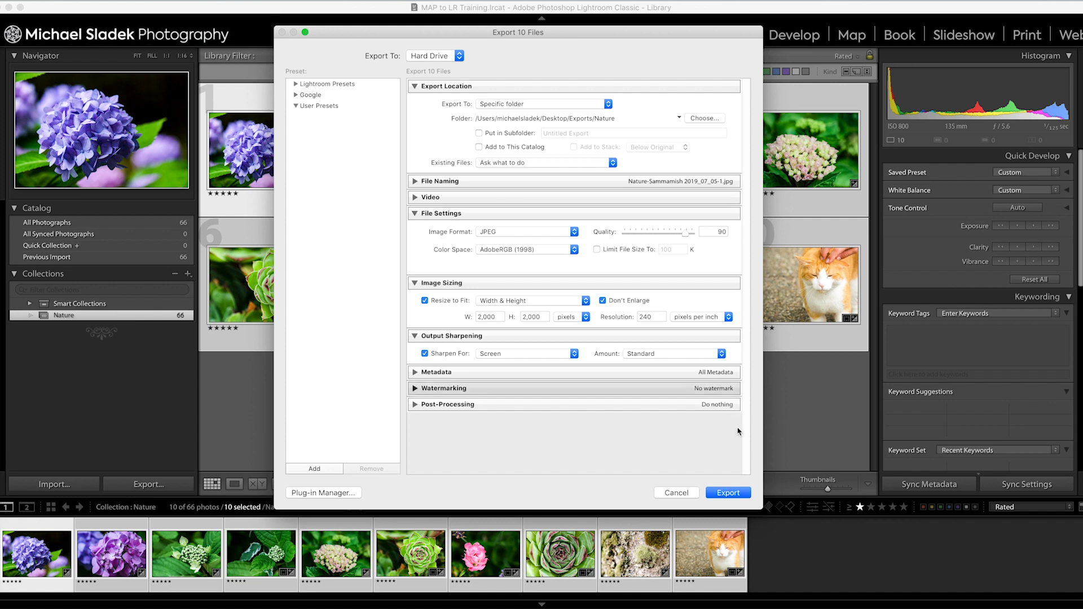
{"action": "left_click", "coordinate": [740, 494]}
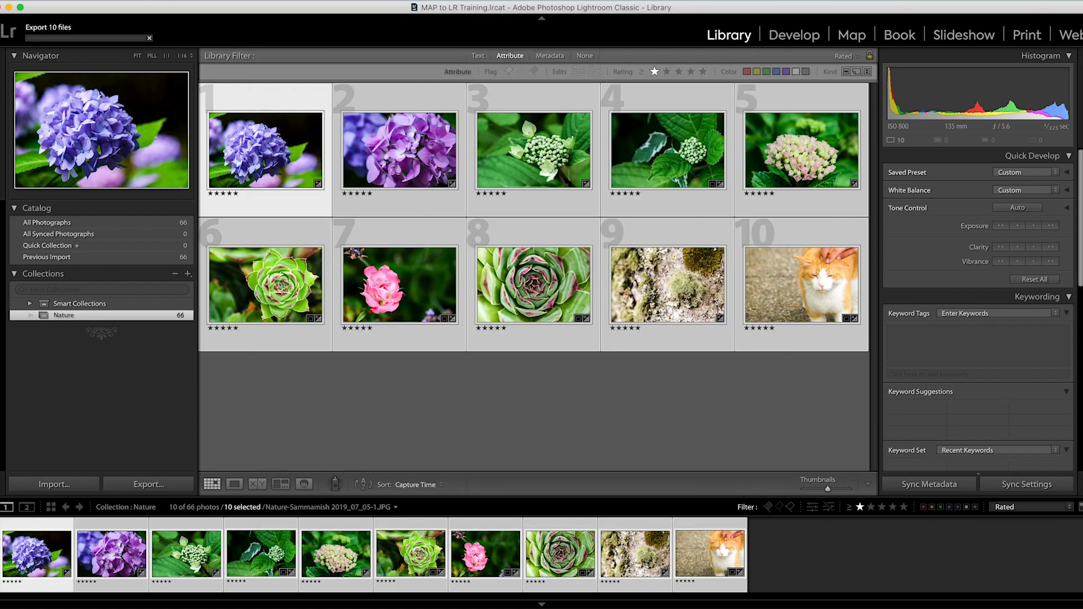